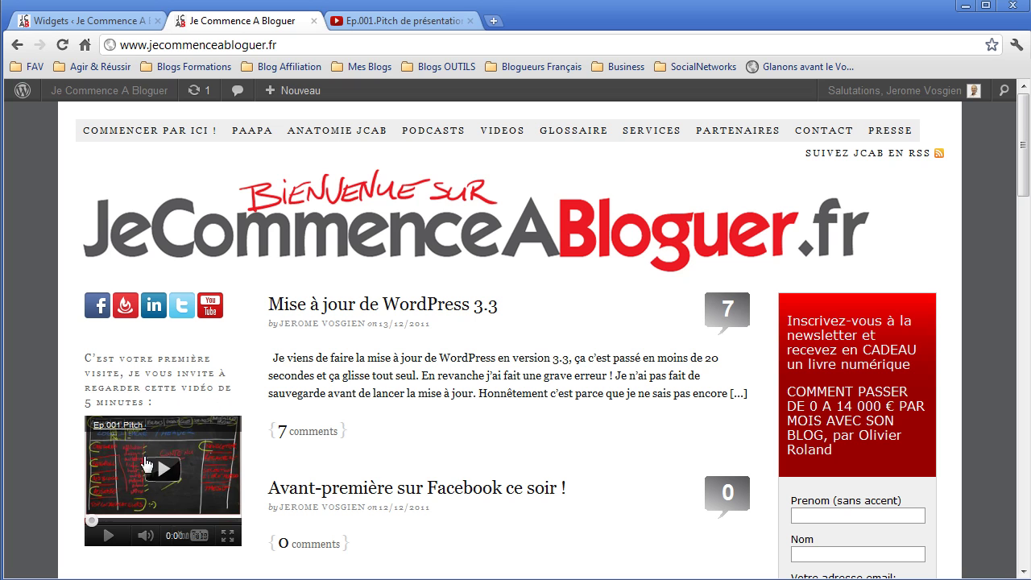
- Examine the blog homepage, particularly the first-visit video in the sidebar and the navigation menu above the banner
mouse_move(183, 142)
scroll(249, 352, "down", 5)
scroll(242, 339, "up", 5)
scroll(242, 338, "down", 5)
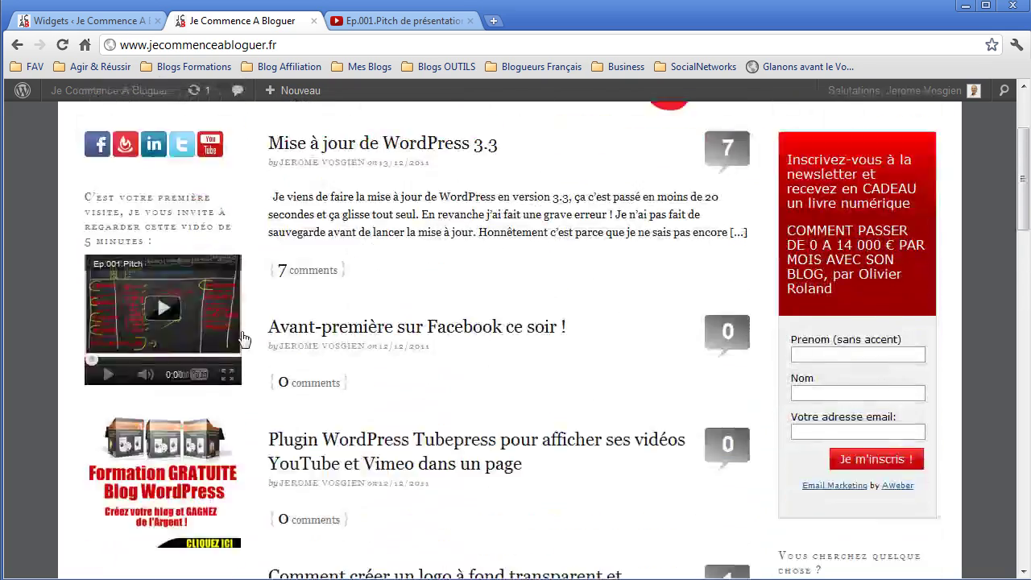
scroll(242, 339, "up", 5)
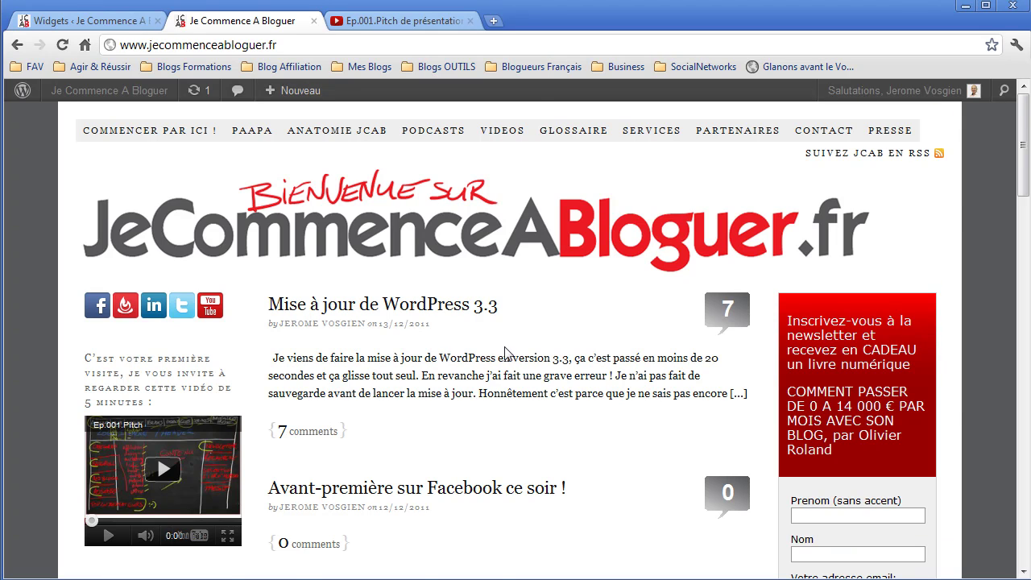
scroll(503, 352, "down", 4)
scroll(501, 352, "up", 4)
scroll(287, 399, "down", 2)
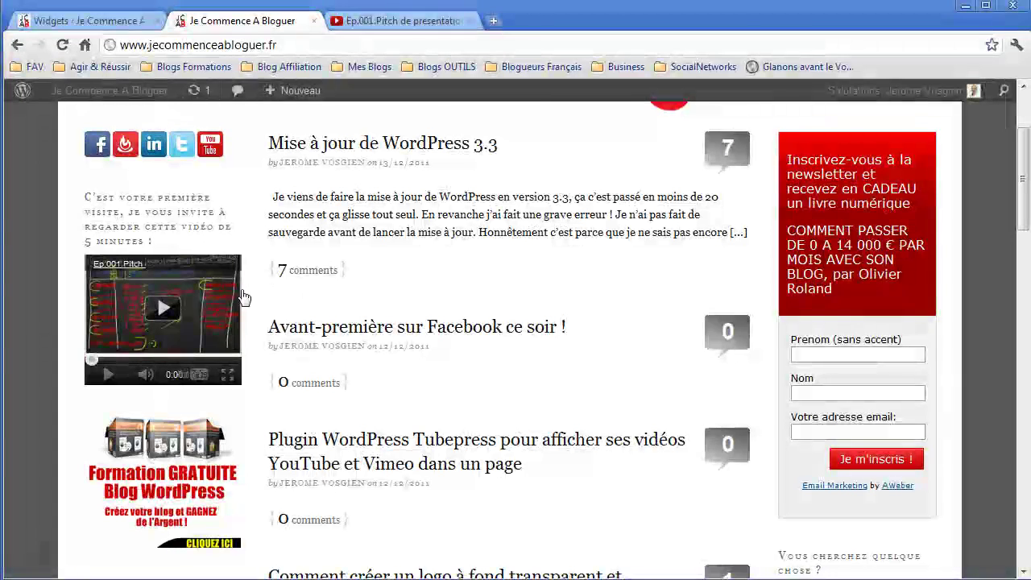
scroll(234, 292, "up", 2)
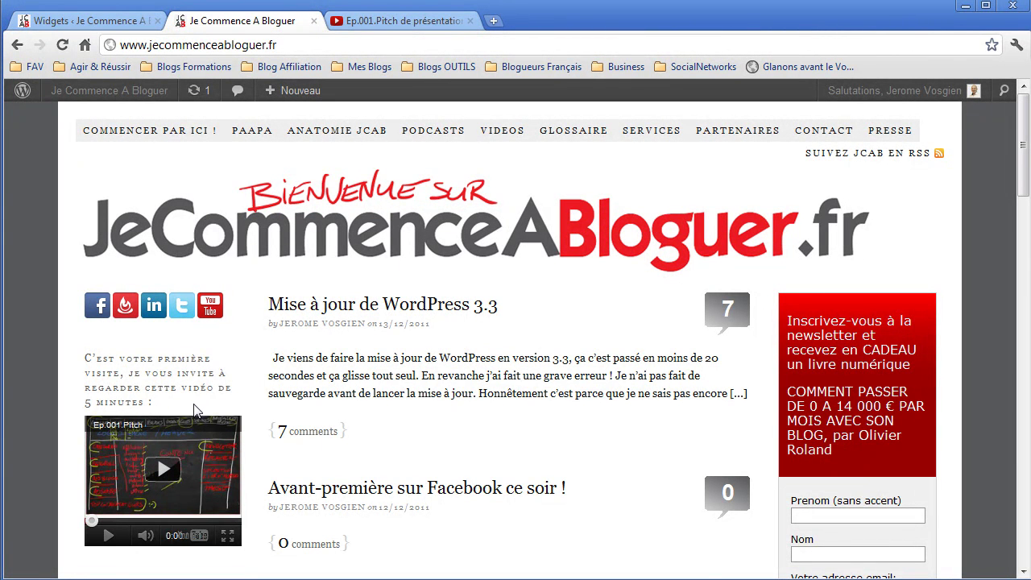
mouse_move(173, 132)
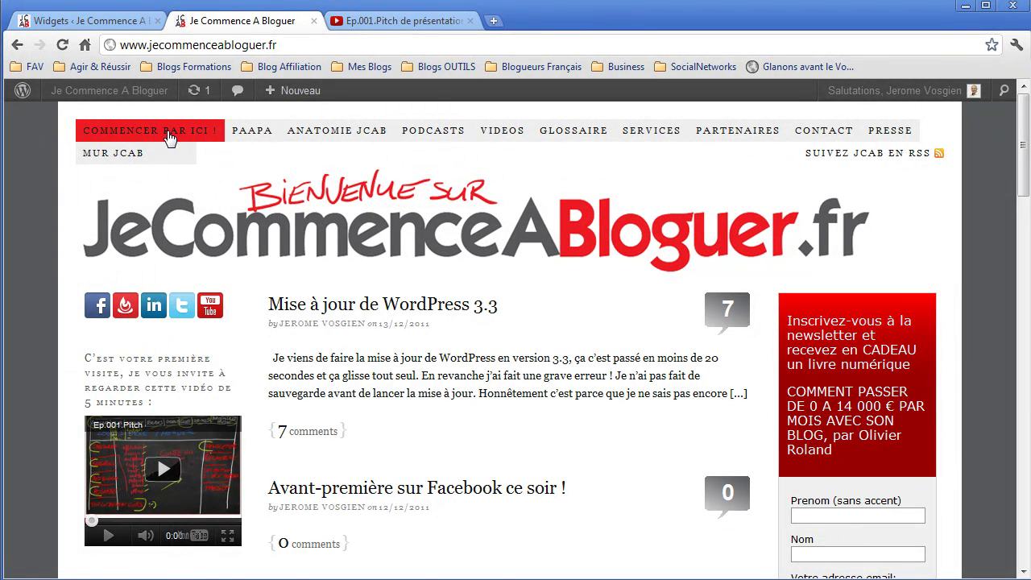
scroll(180, 364, "down", 3)
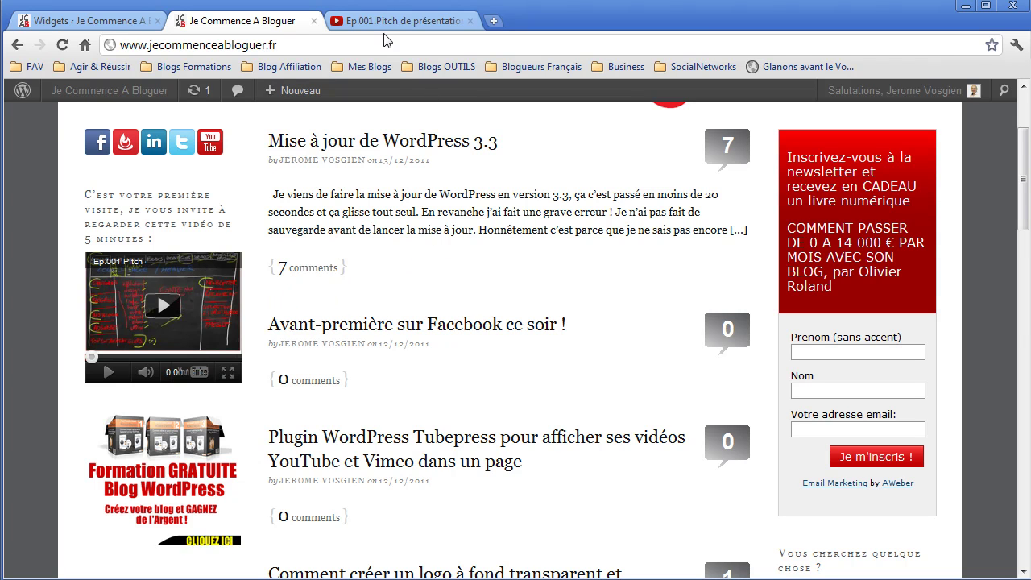
- Switch to the YouTube page of the Ep.001 presentation pitch video and display its iframe embed code with the size options
left_click(401, 23)
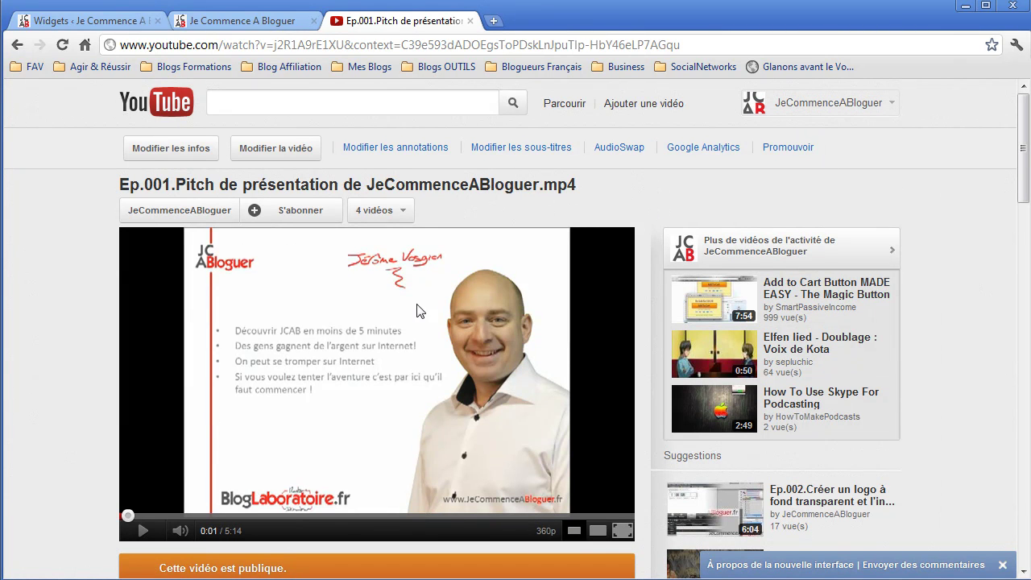
scroll(564, 254, "down", 3)
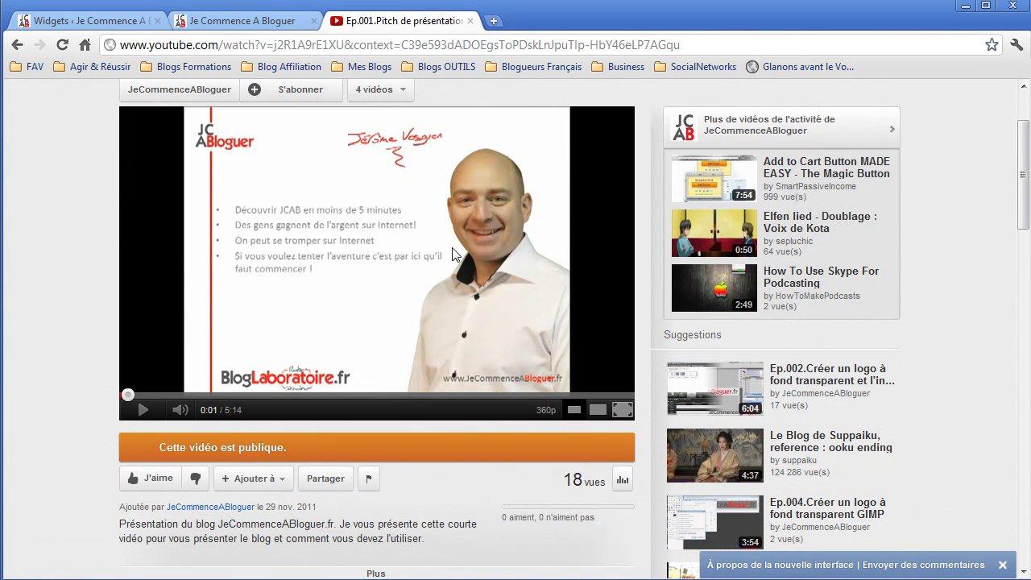
scroll(446, 242, "up", 3)
scroll(488, 257, "down", 5)
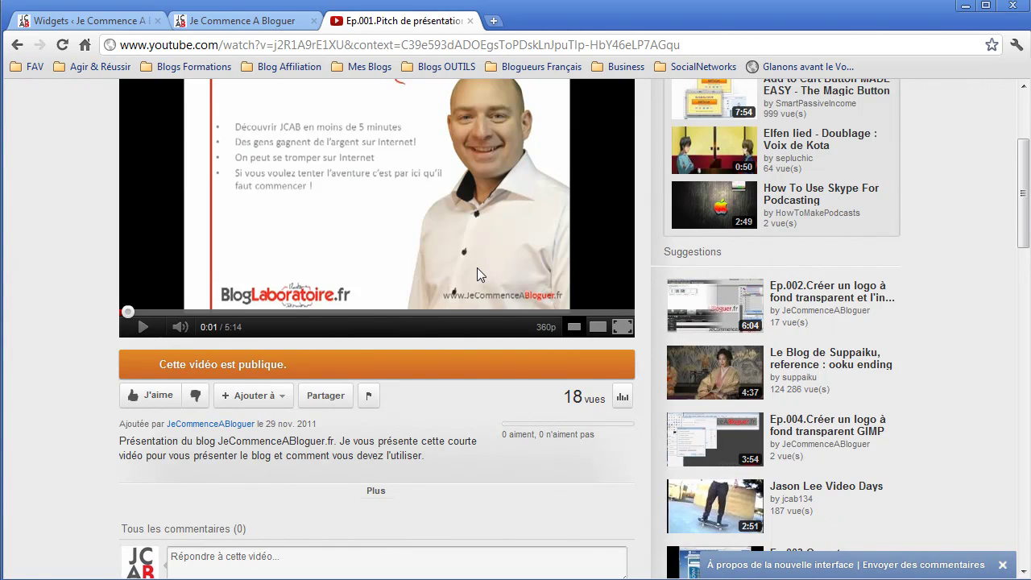
scroll(477, 269, "down", 1)
scroll(477, 268, "up", 5)
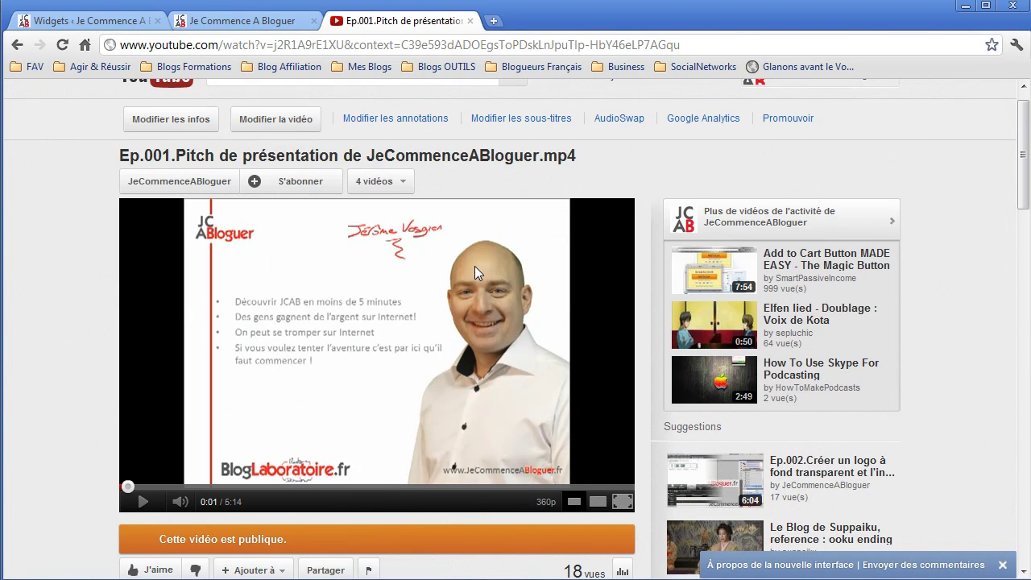
scroll(474, 273, "down", 5)
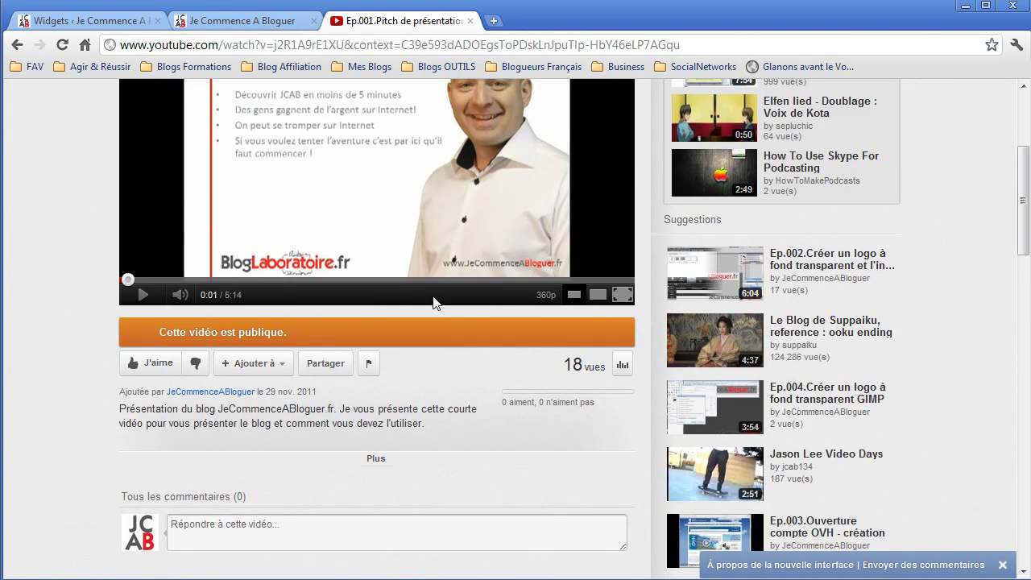
left_click(332, 365)
scroll(516, 378, "down", 4)
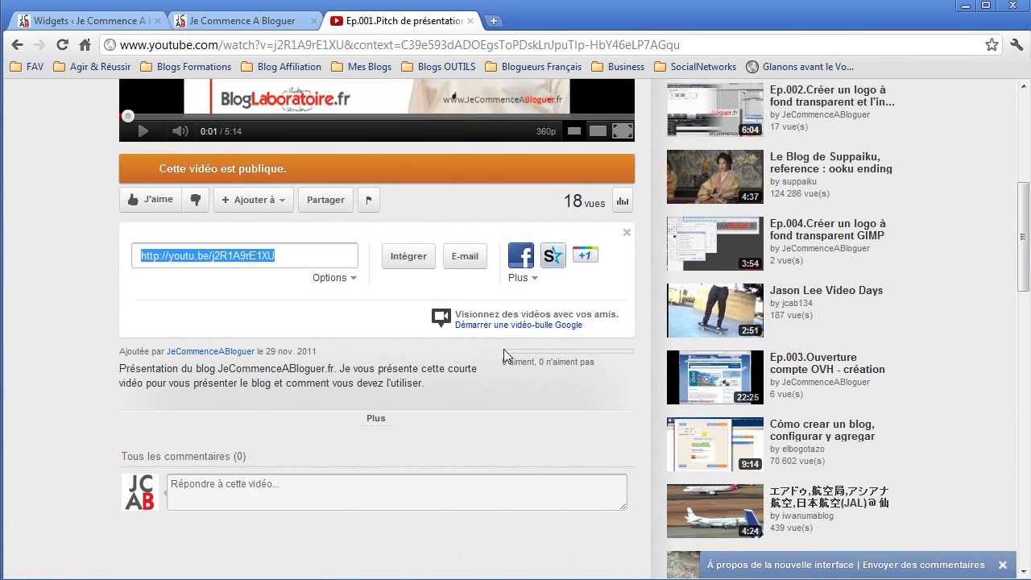
left_click(427, 265)
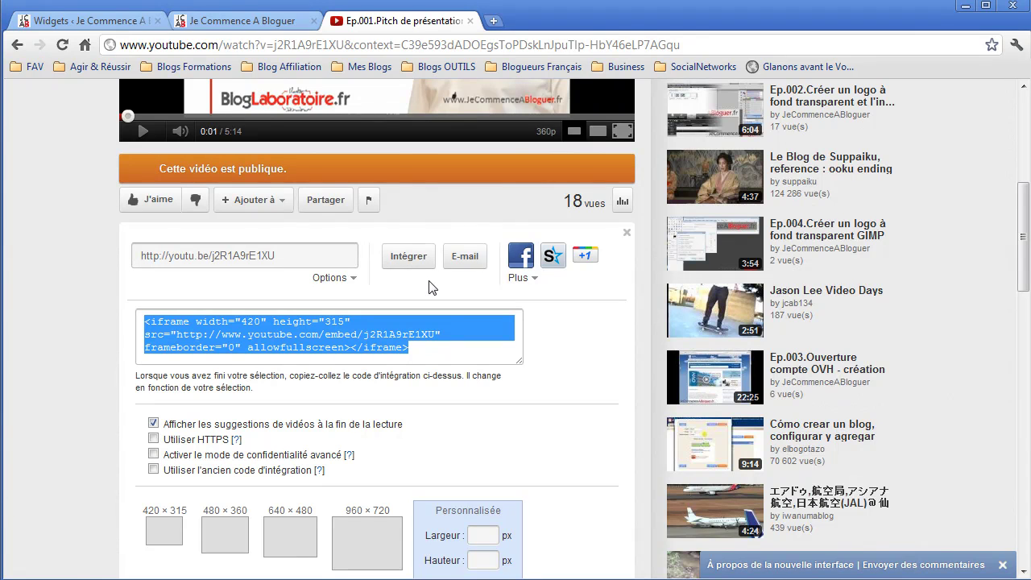
scroll(458, 348, "down", 2)
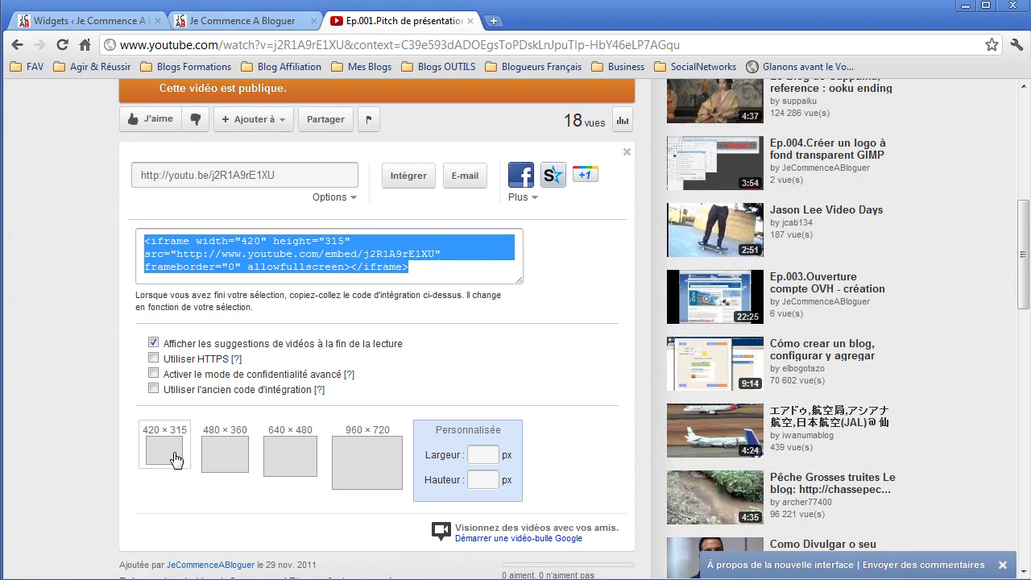
- Set the custom embed width to 195 px after checking the blog sidebar, and copy the iframe embed code
left_click(242, 20)
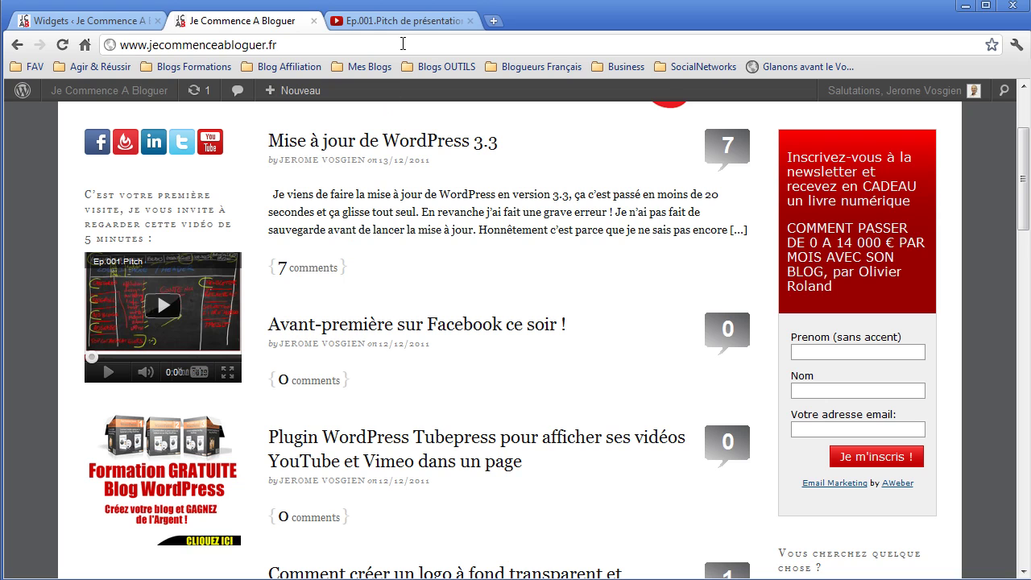
left_click(407, 25)
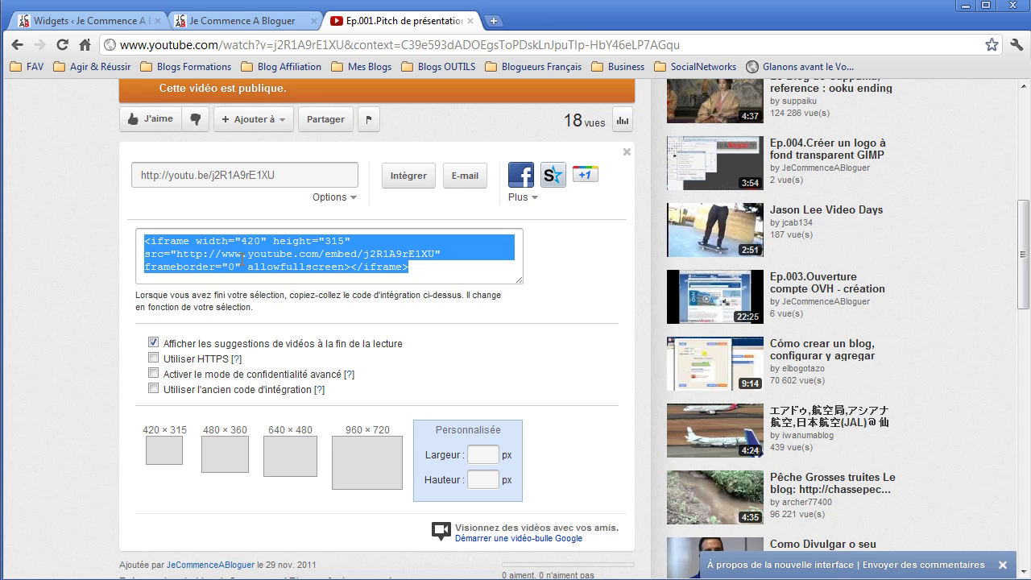
left_click(490, 454)
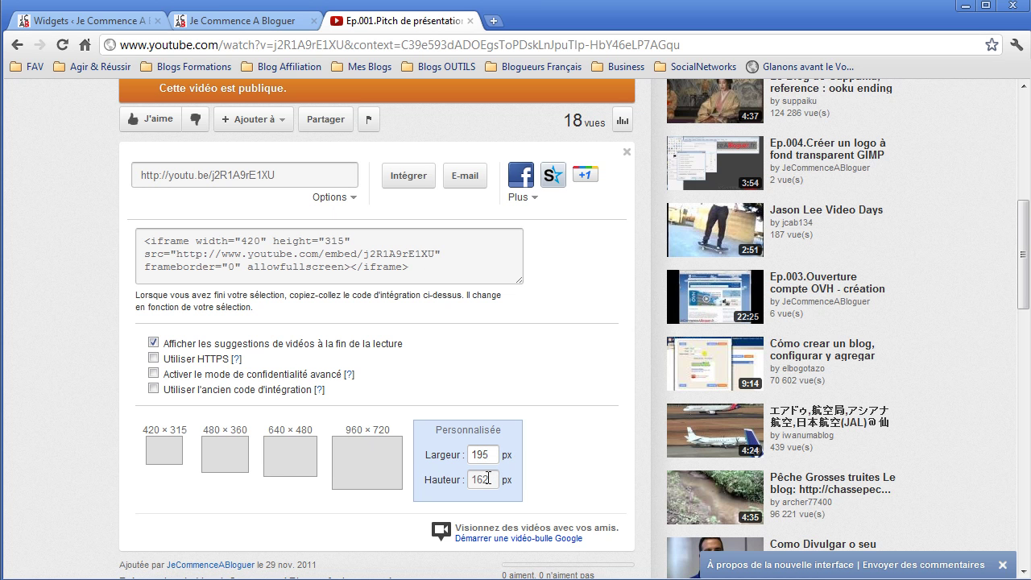
left_click(422, 259)
key("ctrl+c")
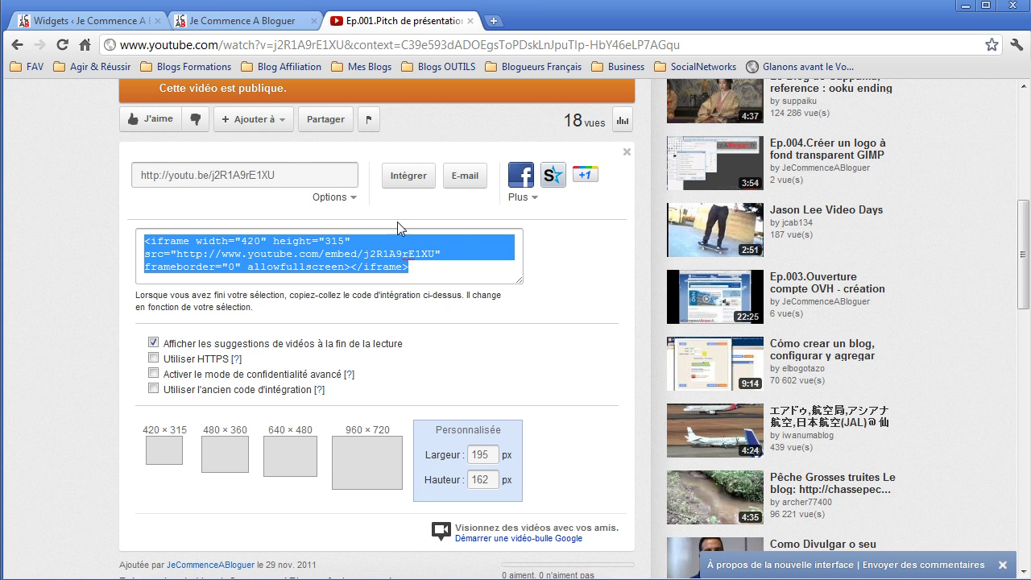
- In the WordPress widgets page, locate the available Texte widget and reopen the first-visit Texte widget in Sidebar 1
left_click(124, 23)
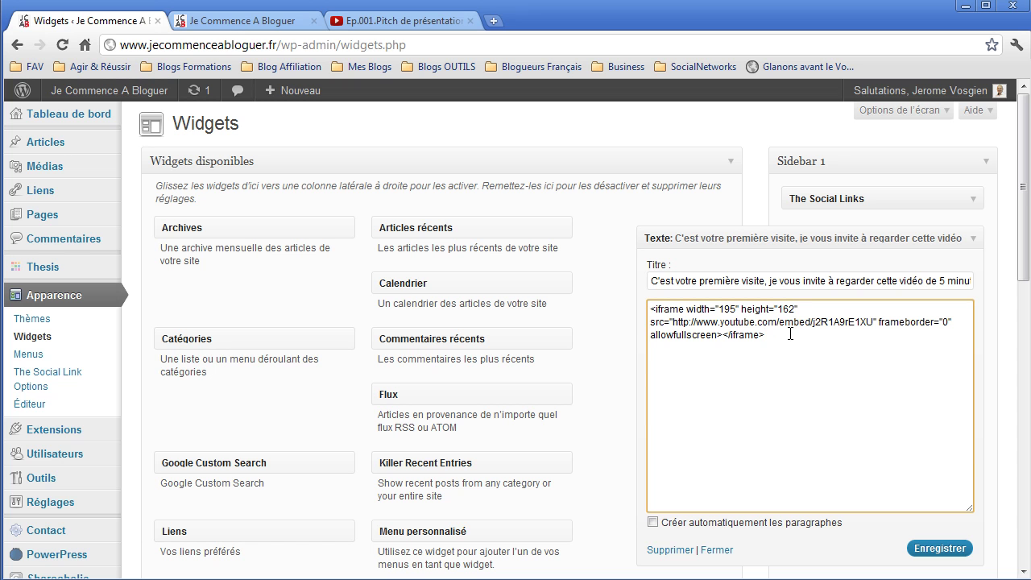
left_click(973, 238)
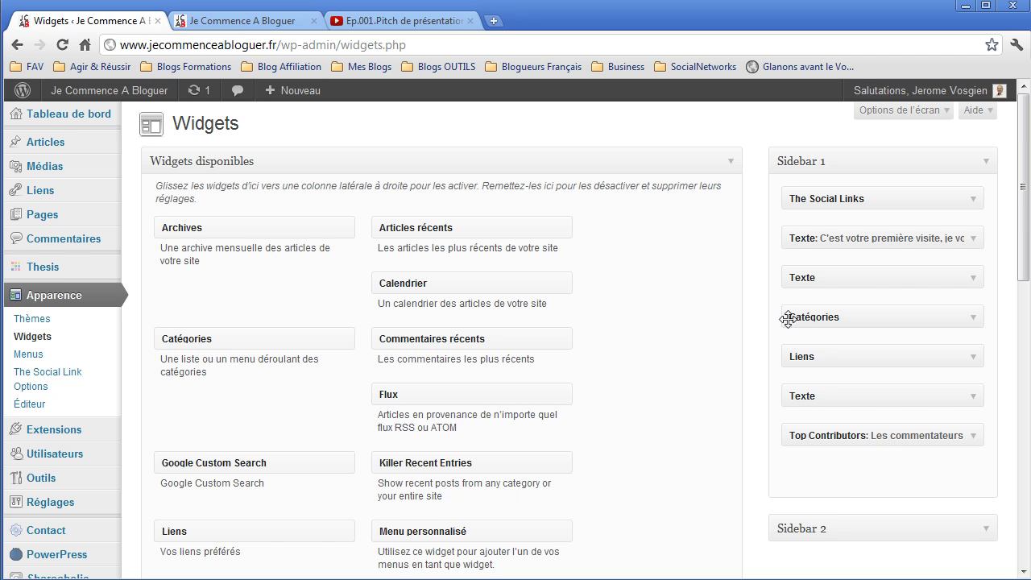
scroll(689, 339, "down", 4)
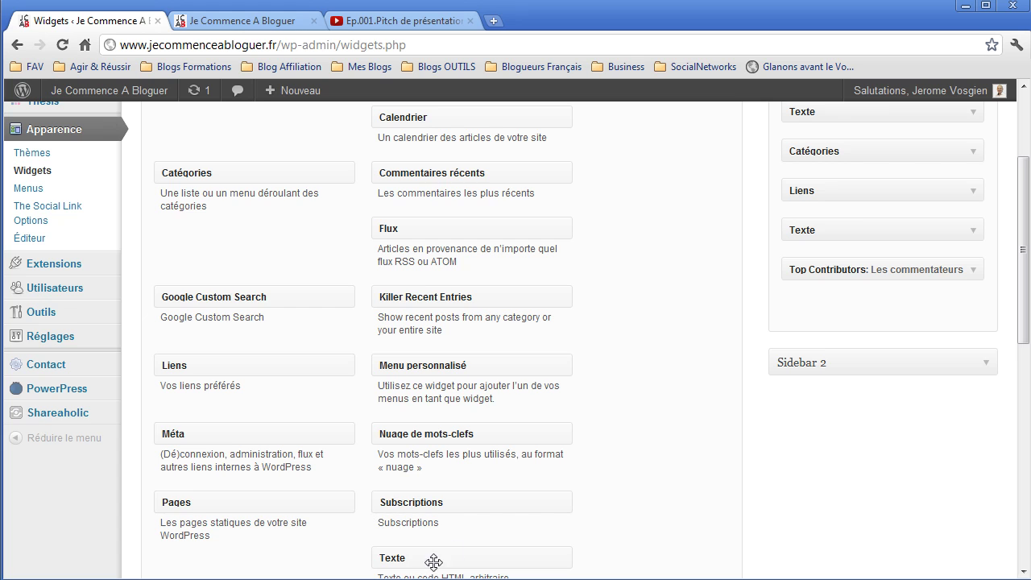
scroll(470, 515, "down", 1)
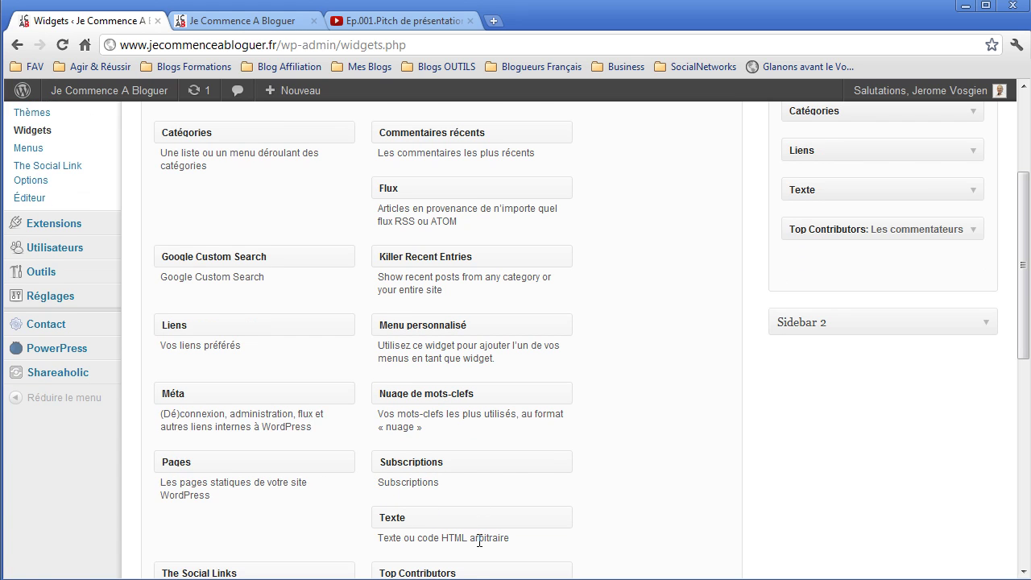
scroll(479, 541, "up", 5)
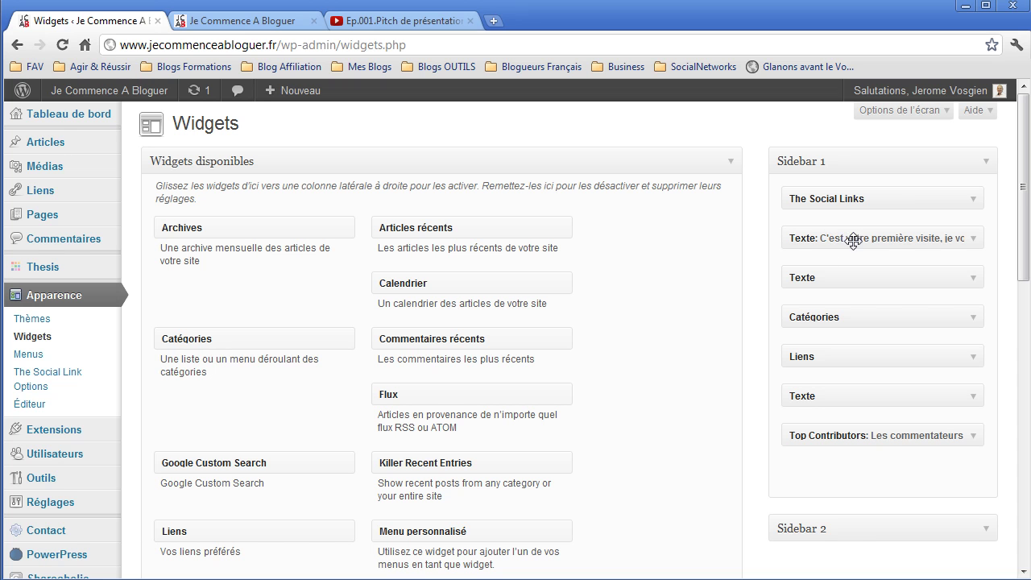
left_click(973, 238)
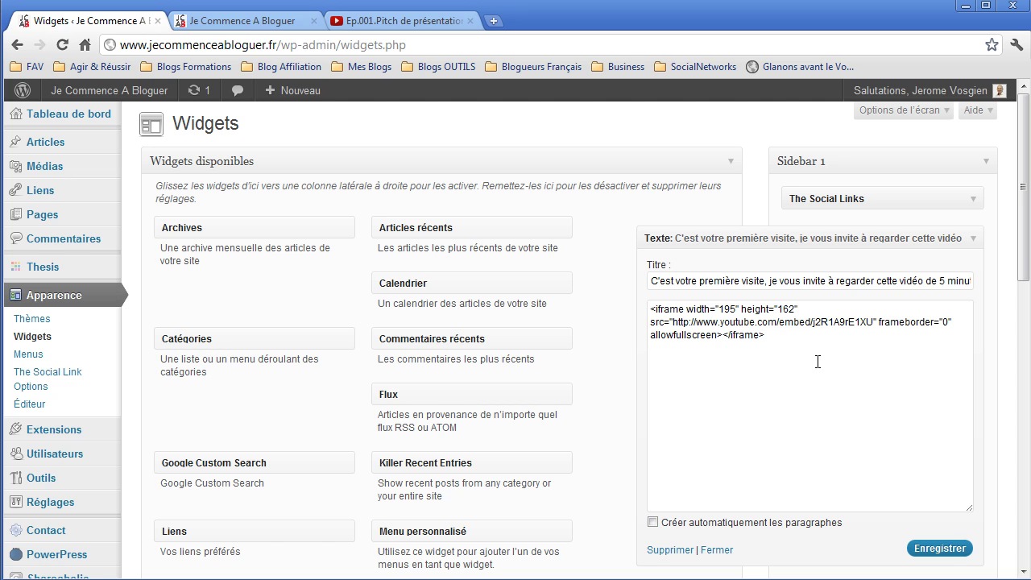
- Replace the content of the first-visit Texte widget with the copied YouTube iframe code
left_click(430, 29)
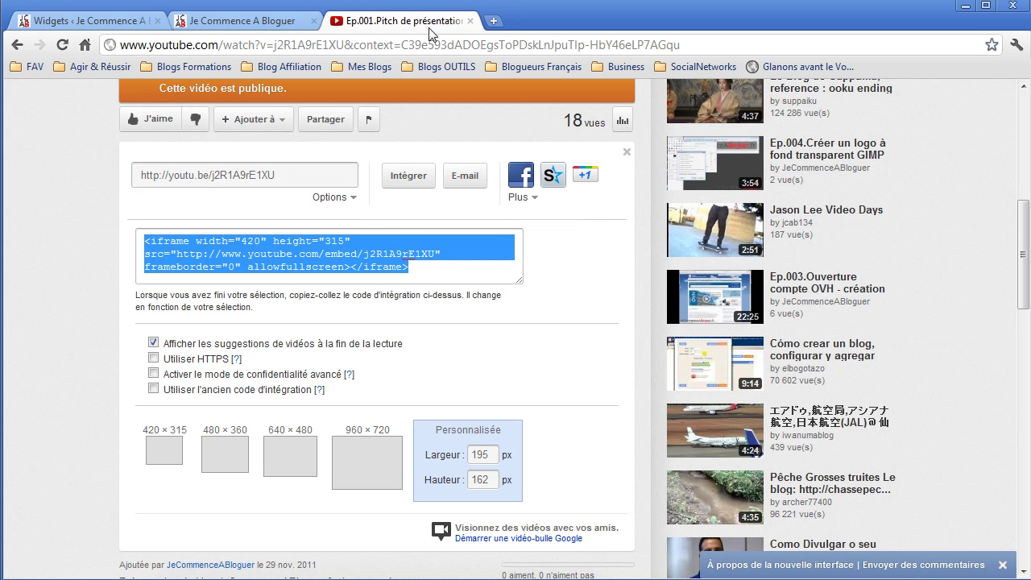
left_click(134, 29)
left_click(800, 339)
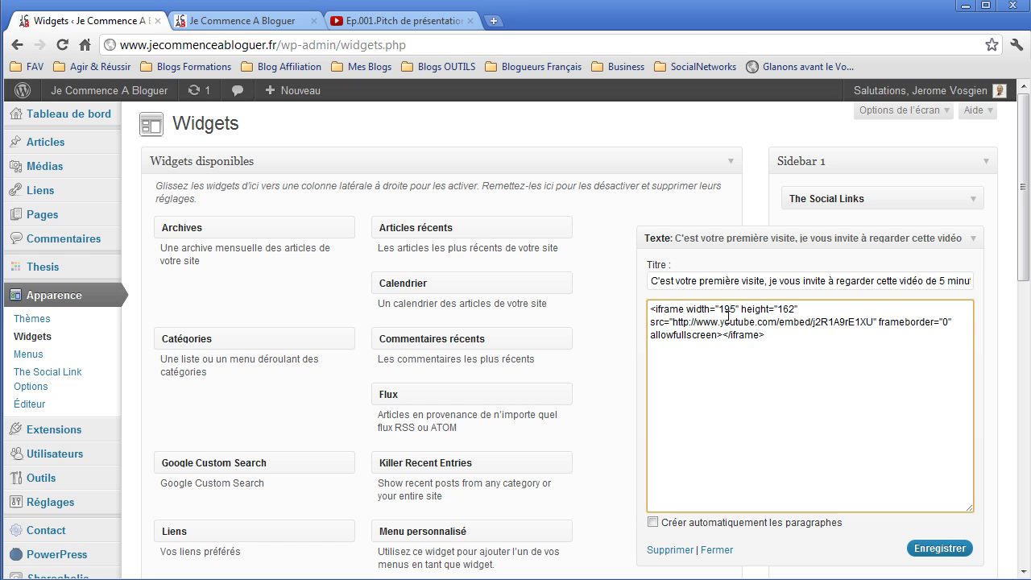
left_click_drag(760, 330, 630, 302)
key("ctrl+v")
- Change the iframe's width to 195 and height to 162 in the widget code, checking the custom size on the YouTube page
left_click(439, 20)
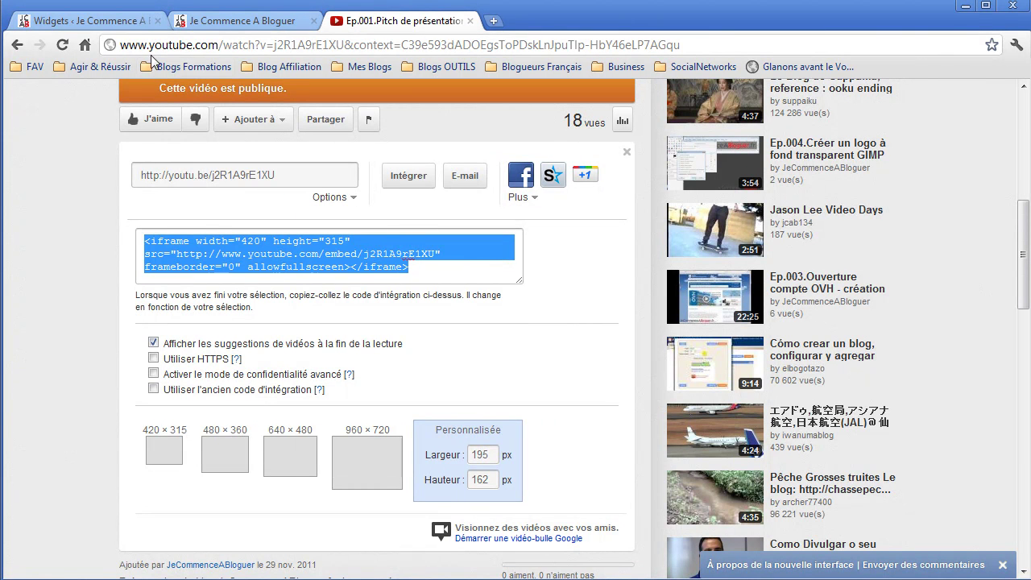
left_click(133, 26)
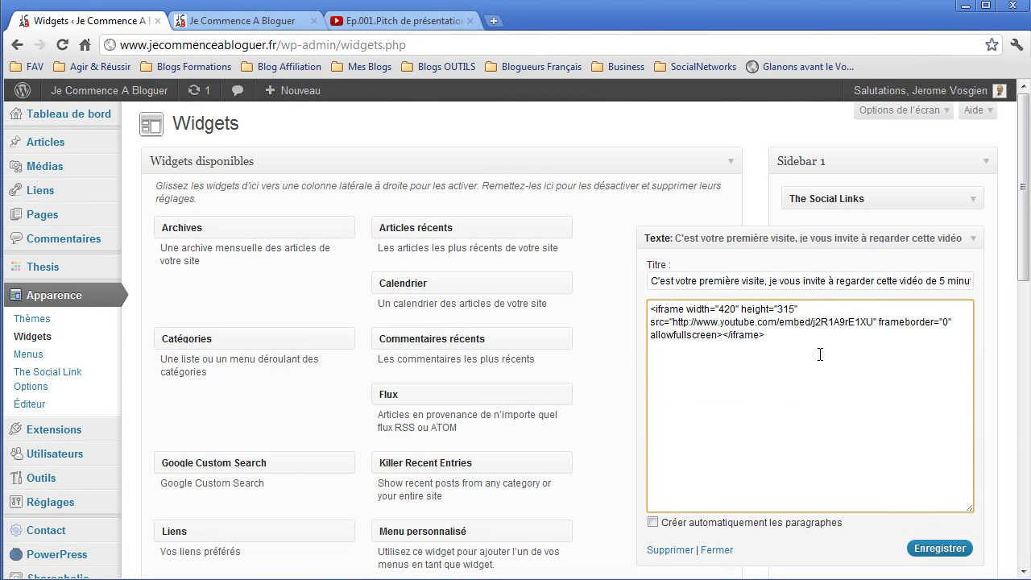
key("BackSpace")
key("BackSpace")
key("BackSpace")
type("195")
key("BackSpace")
type("192")
key("BackSpace")
key("BackSpace")
type("6")
left_click(378, 24)
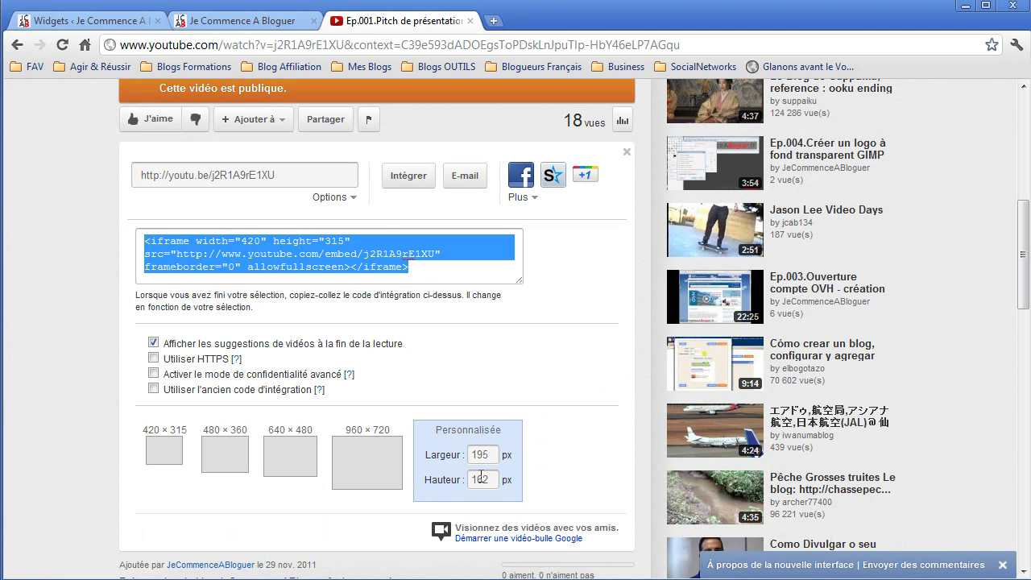
left_click(111, 22)
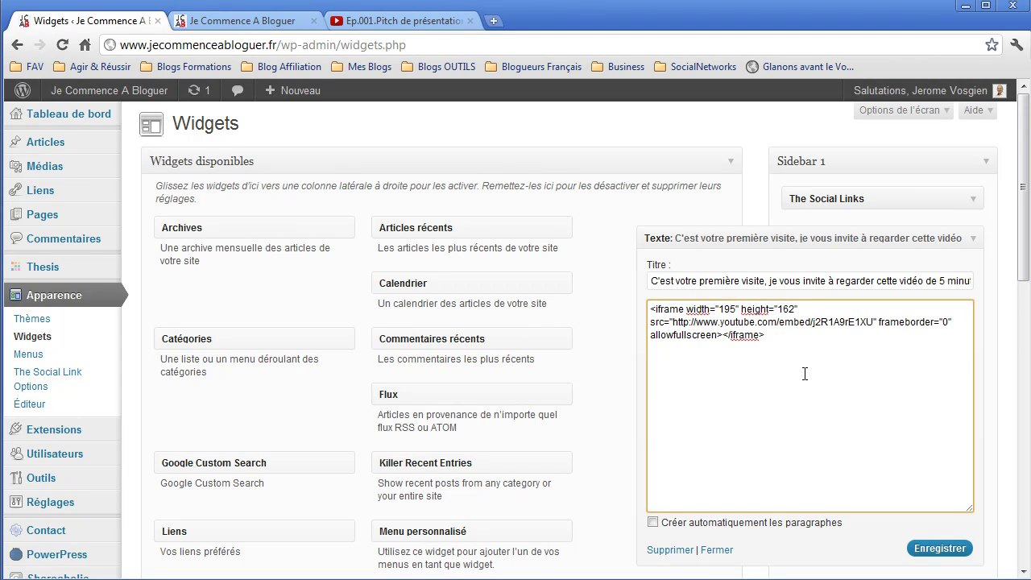
- Review the title of the first-visit Texte widget, then save the widget and collapse it
left_click(653, 281)
left_click_drag(653, 281, 997, 286)
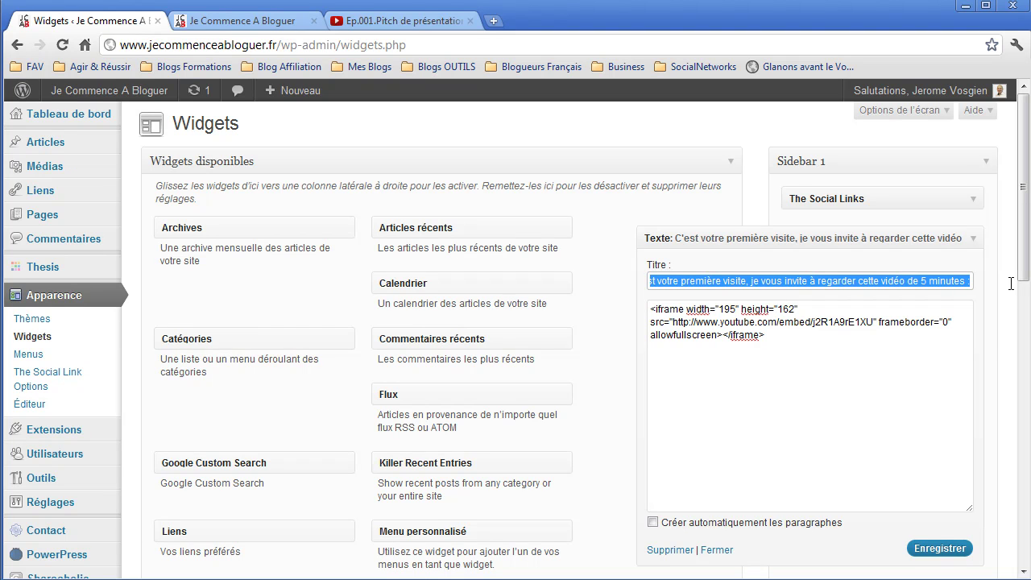
left_click(900, 403)
left_click(943, 549)
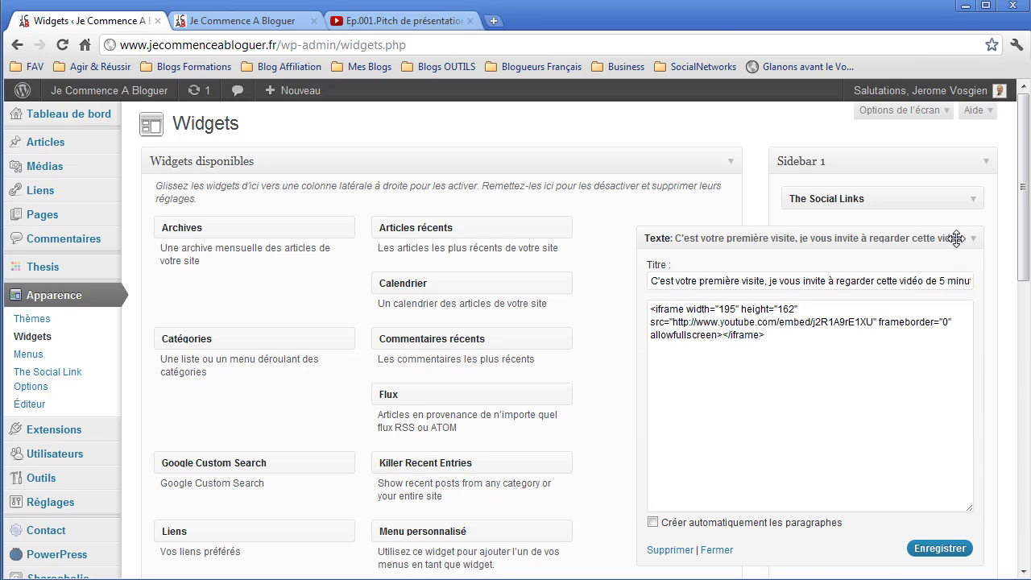
left_click(972, 238)
- Reload the blog homepage and check how the first-visit video fits in the sidebar
left_click(232, 27)
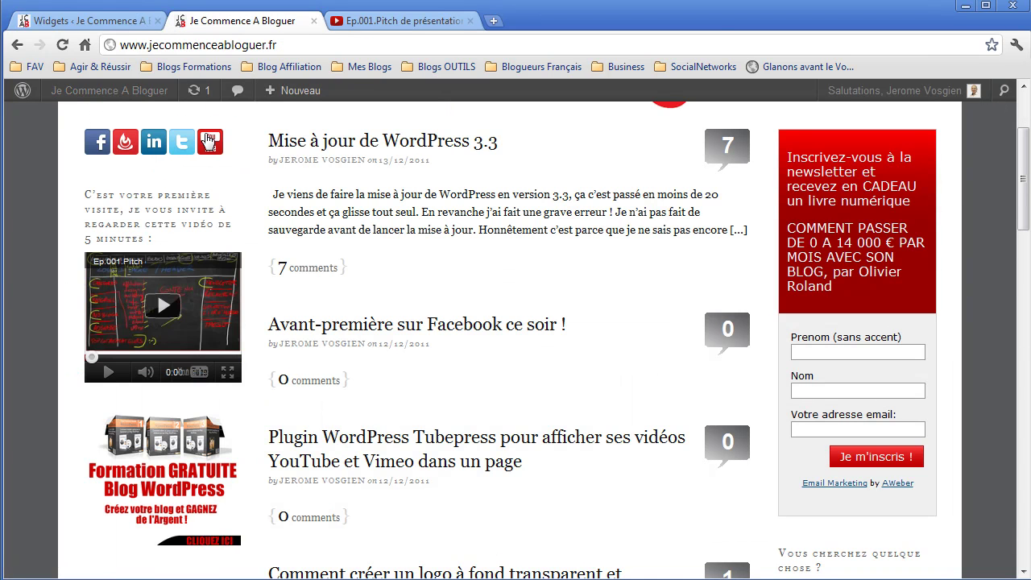
scroll(419, 182, "up", 3)
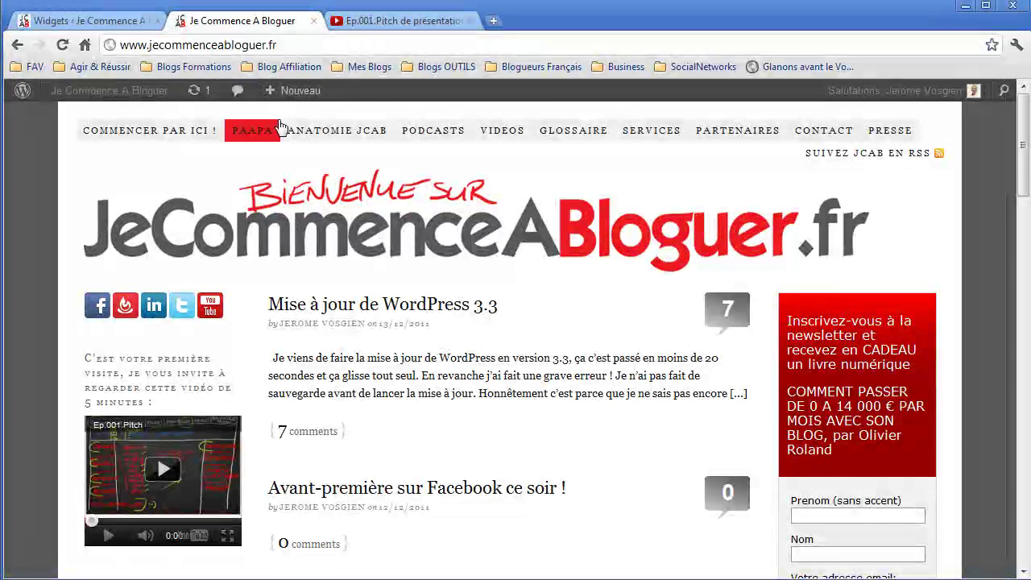
left_click(62, 45)
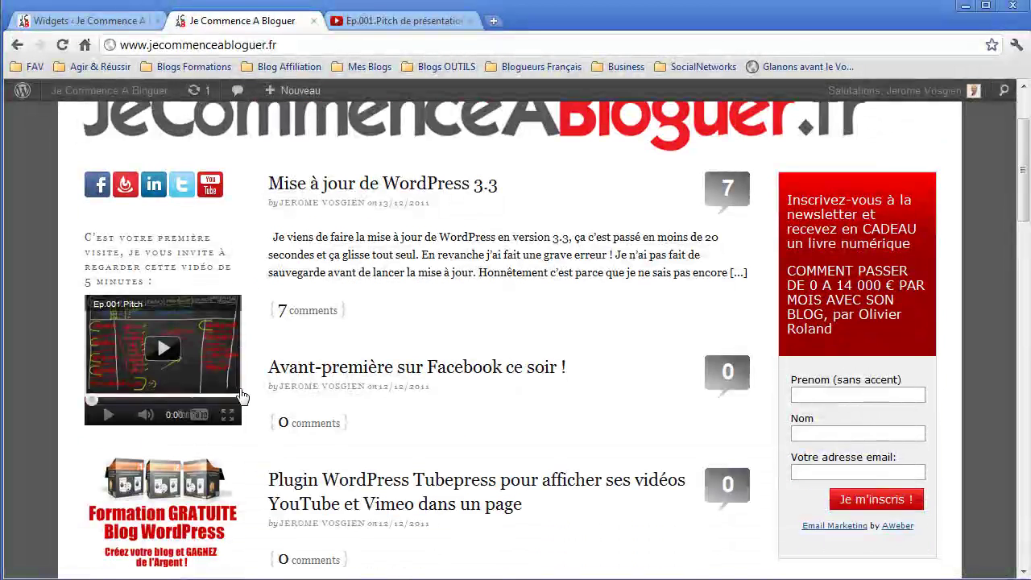
scroll(587, 316, "down", 1)
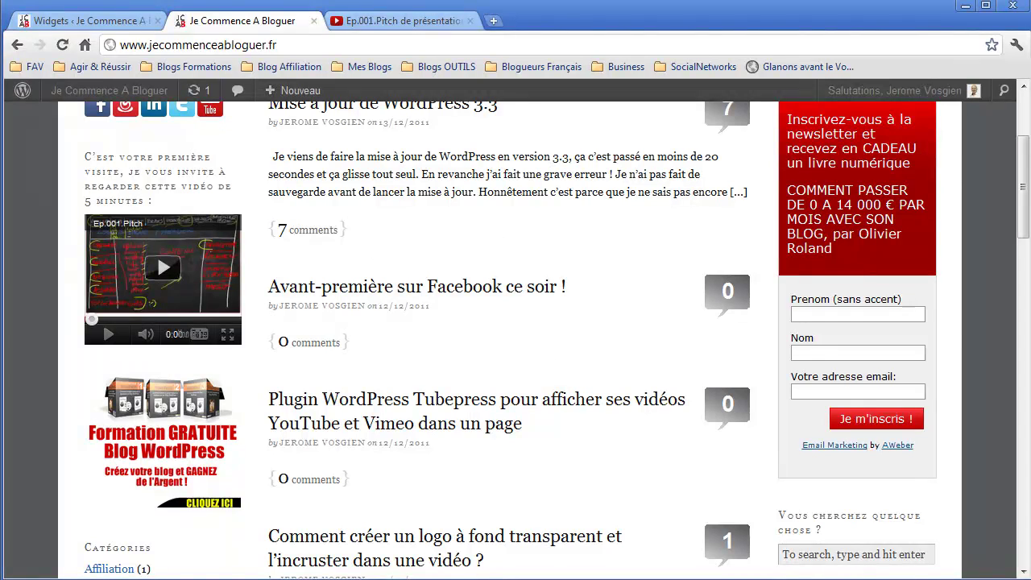
left_click_drag(1024, 177, 1026, 129)
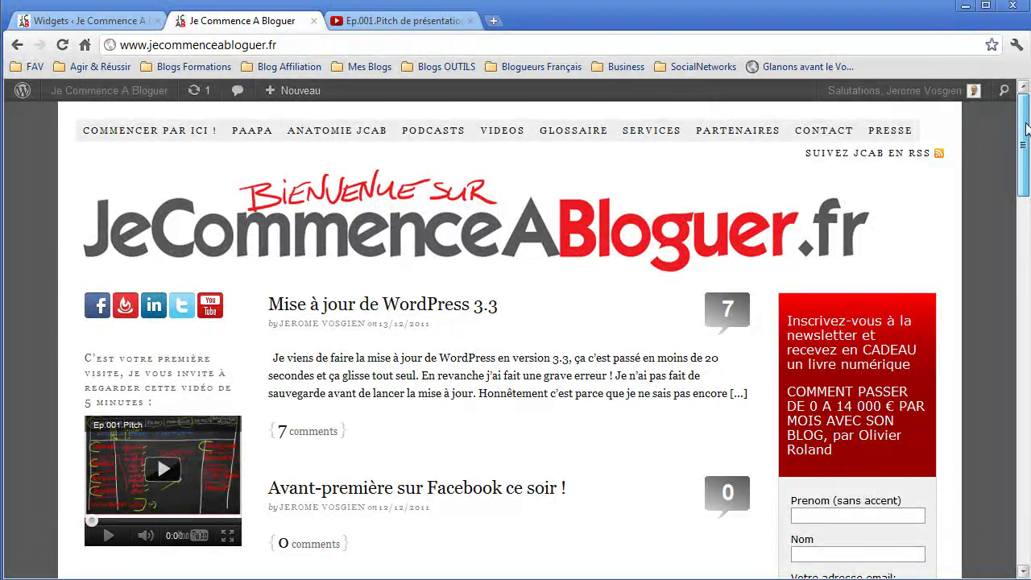